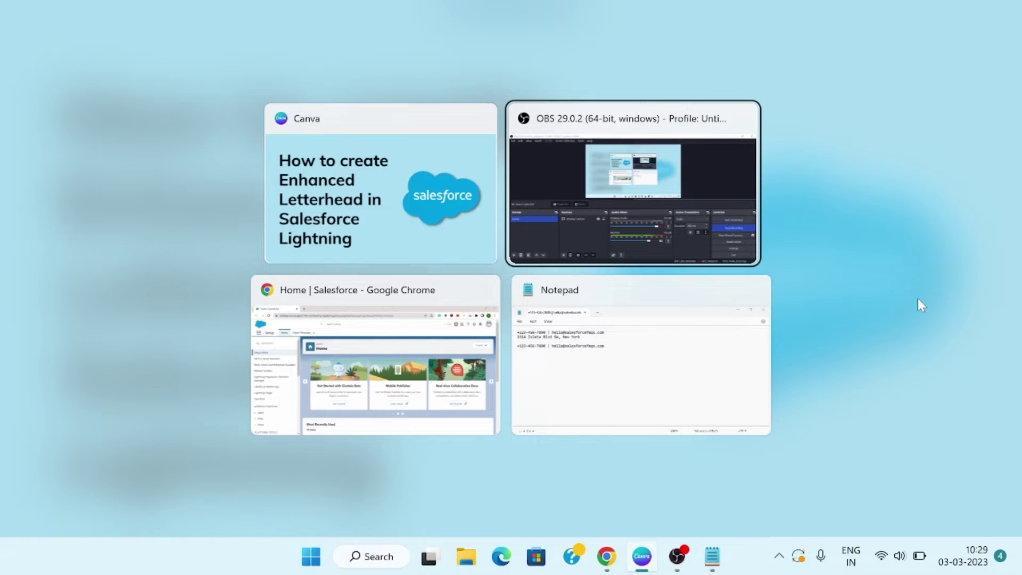
pyautogui.hotkey('alt', 'Tab')
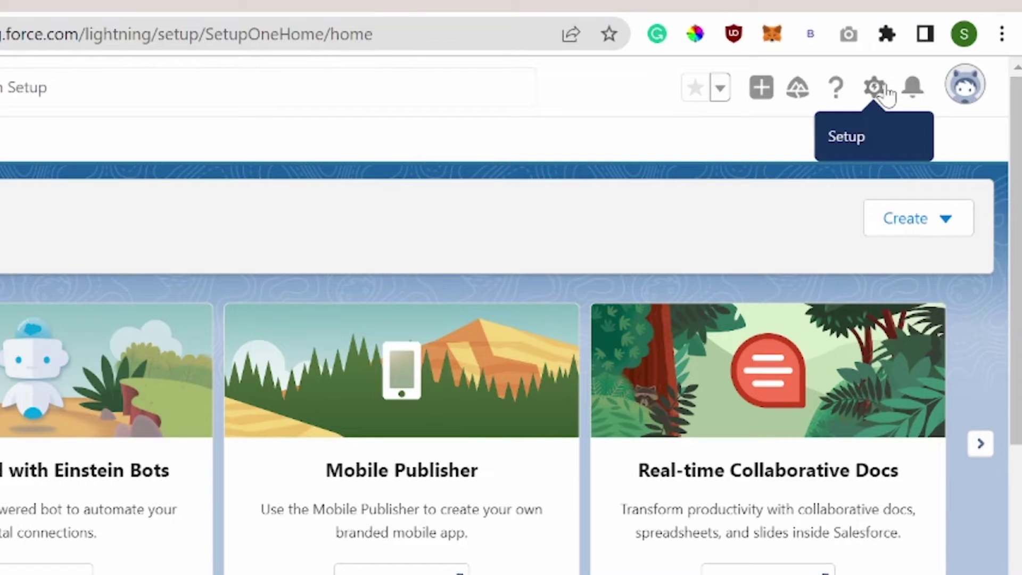
# - Open Setup from the gear menu and close the original Salesforce tab
pyautogui.click(922, 79)
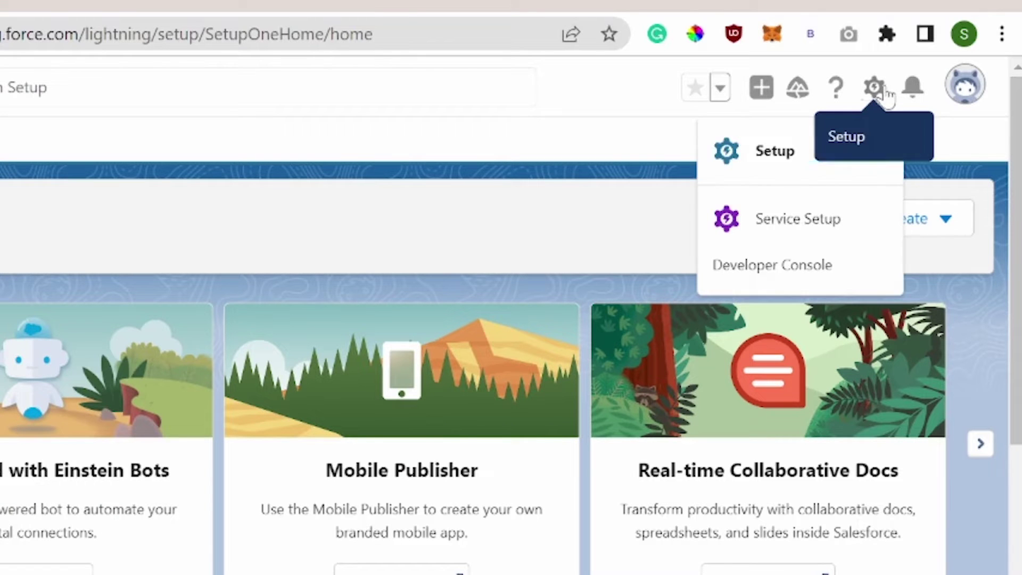
pyautogui.click(773, 154)
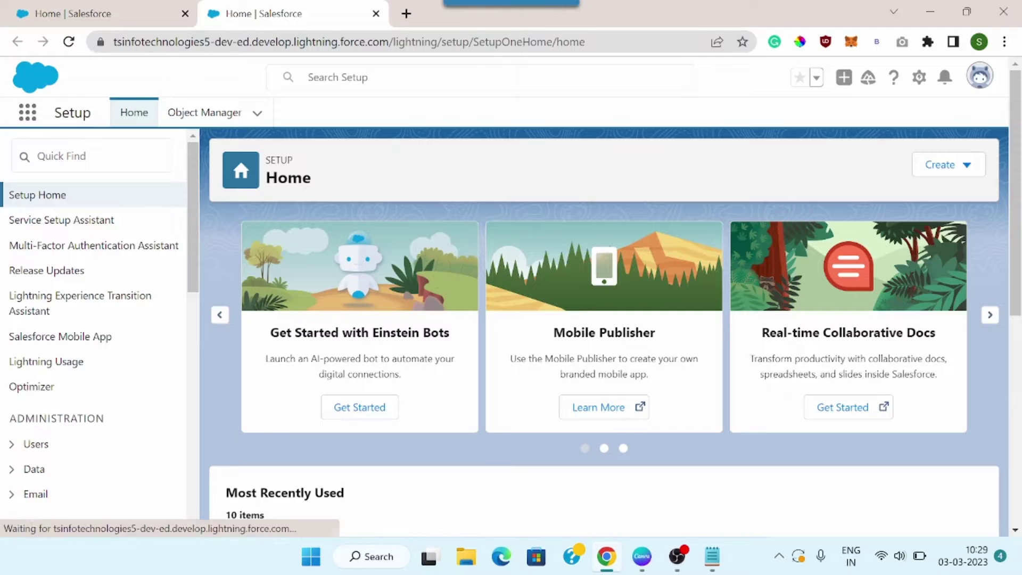
pyautogui.click(185, 13)
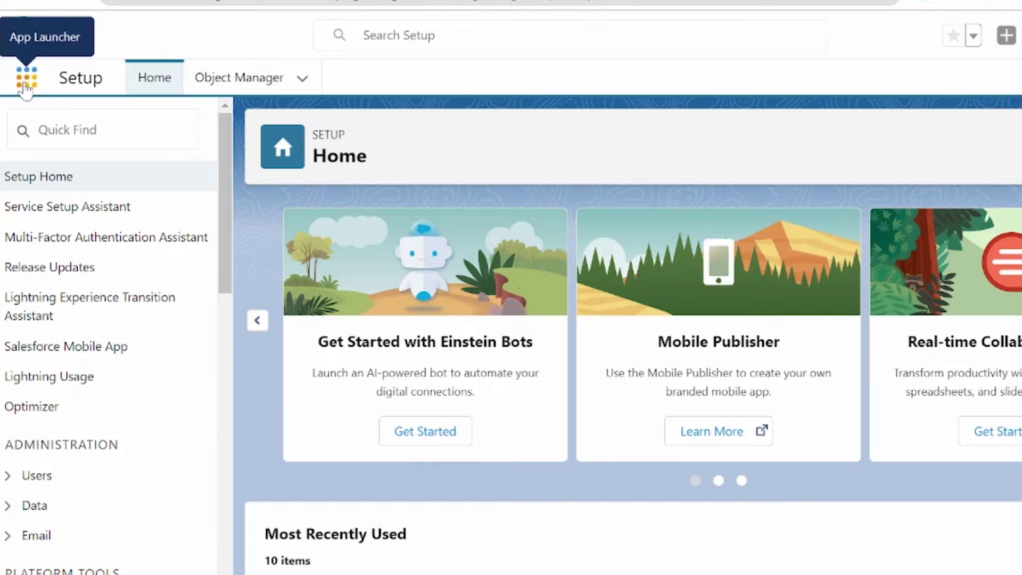
# - Find 'enhance' in the App Launcher's full list and open Enhanced Letterheads
pyautogui.click(25, 80)
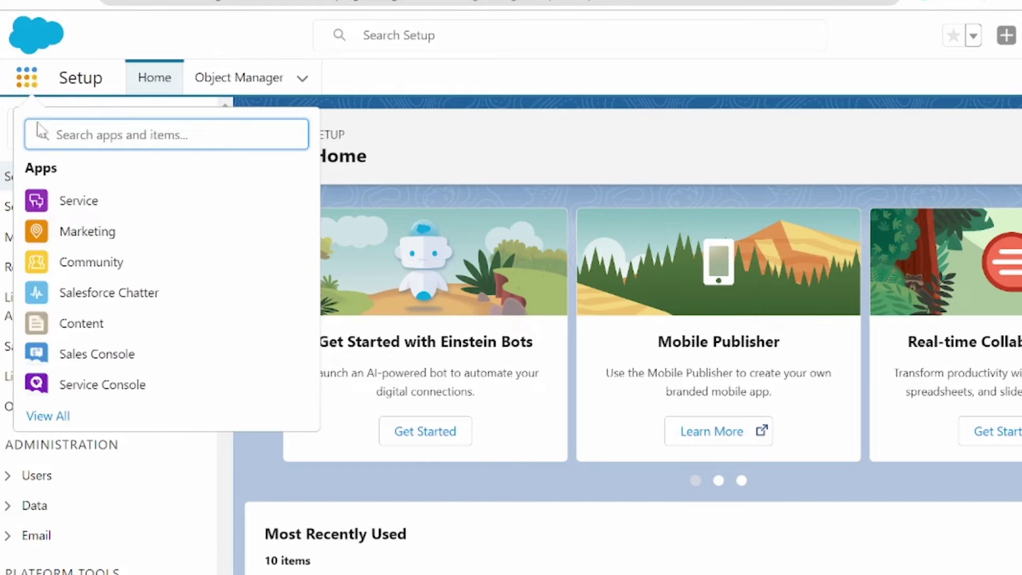
pyautogui.click(41, 418)
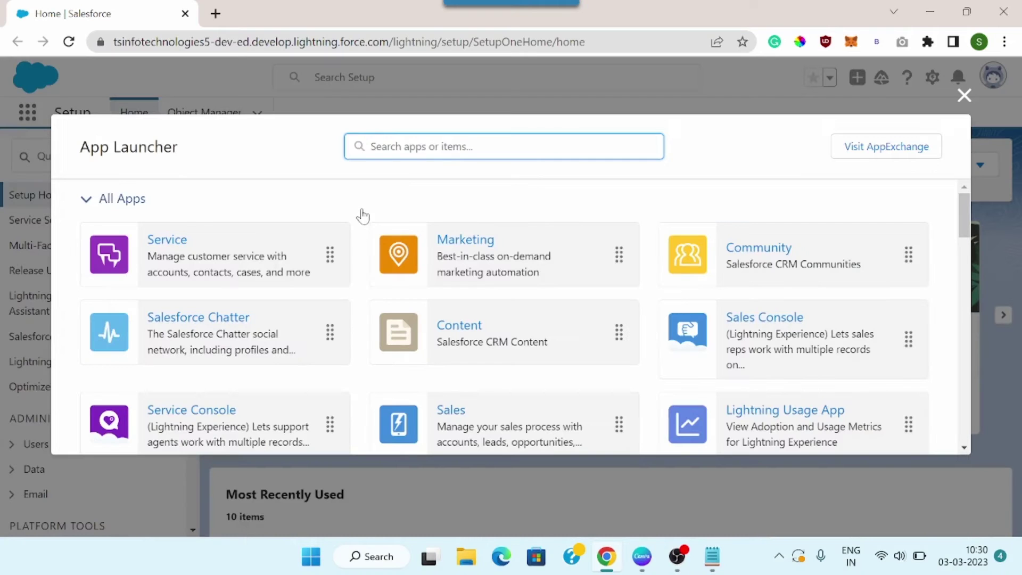
pyautogui.write('enhance')
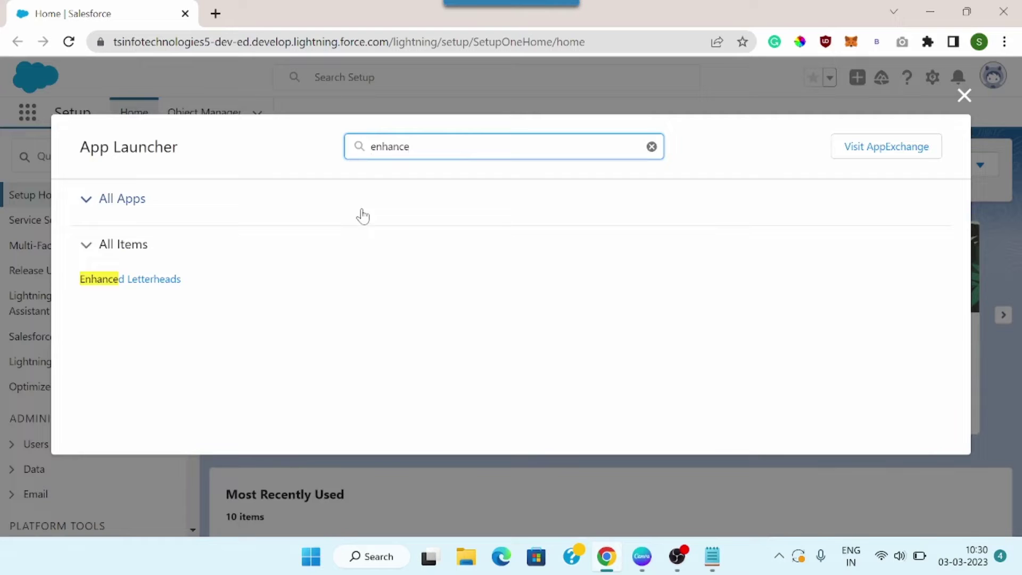
pyautogui.click(127, 282)
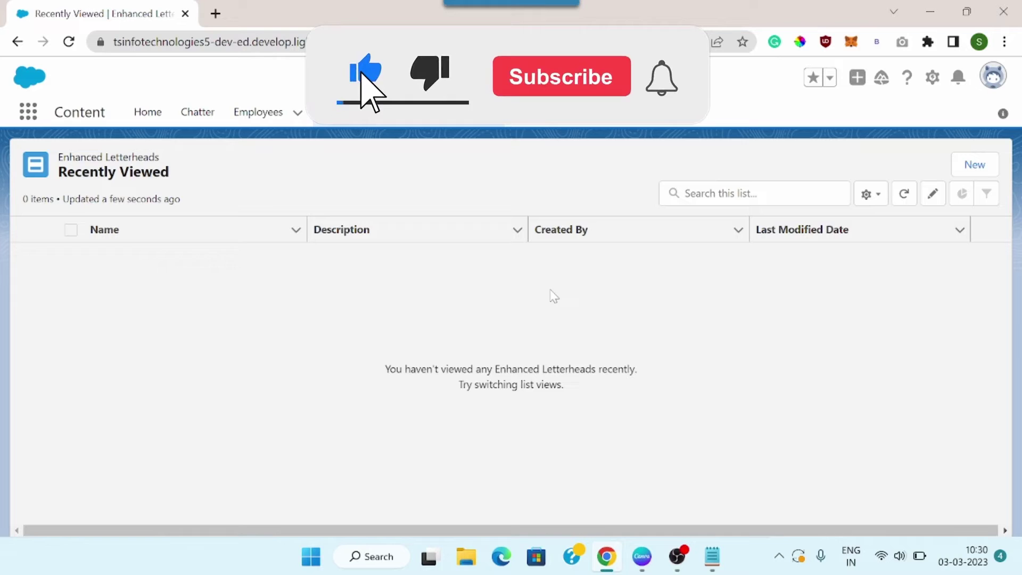
# - Create a new letterhead named 'Response Letterhead' described as 'This is a response letterhead'
pyautogui.click(971, 167)
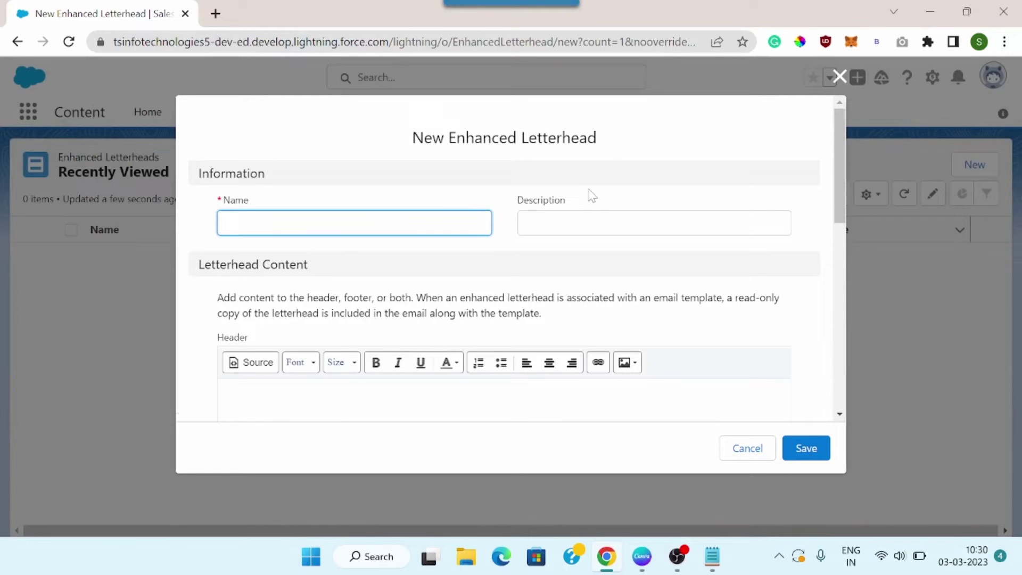
pyautogui.write('Res')
pyautogui.write('ponse Letterhead')
pyautogui.press('Tab')
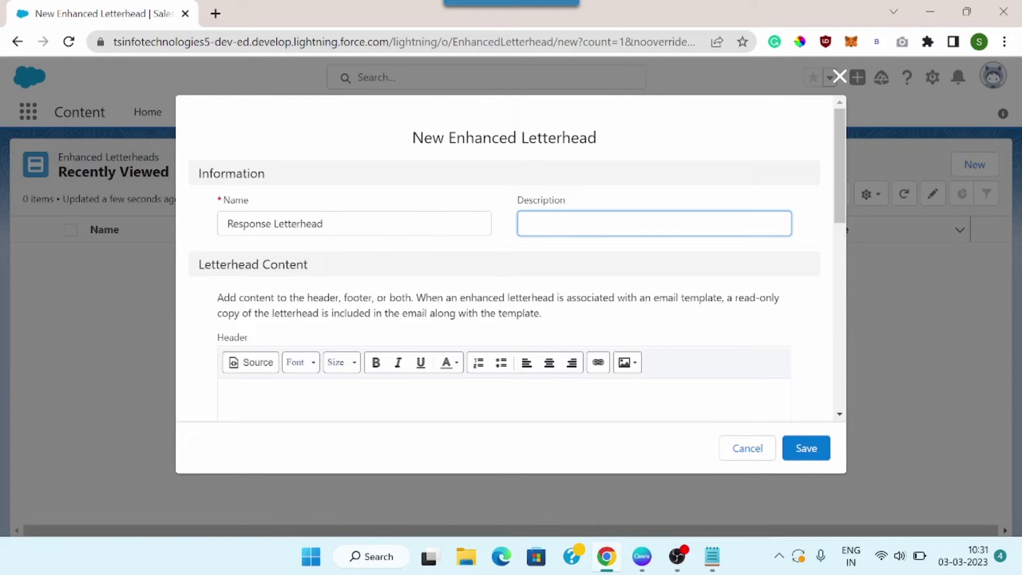
pyautogui.write('This is a response')
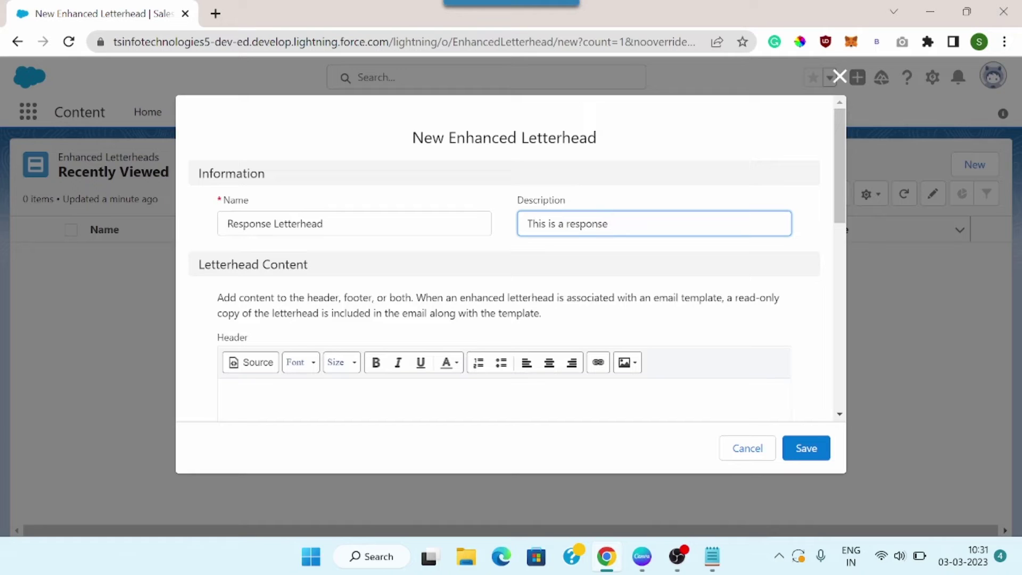
pyautogui.write('letterhead')
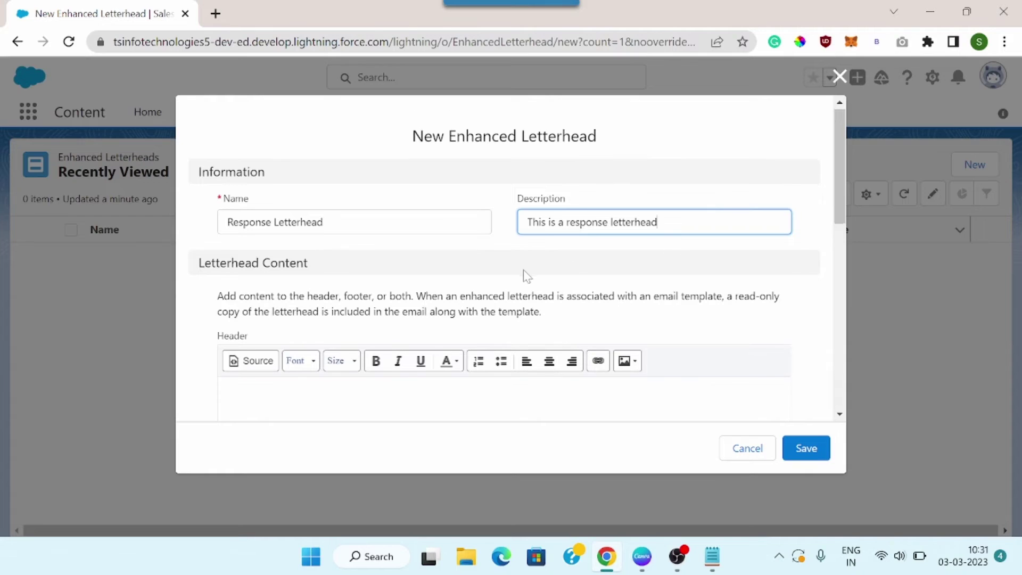
# - Insert the salesforcefaqs image from Owned by Me as the Header logo
pyautogui.scroll(-2, 527, 276)
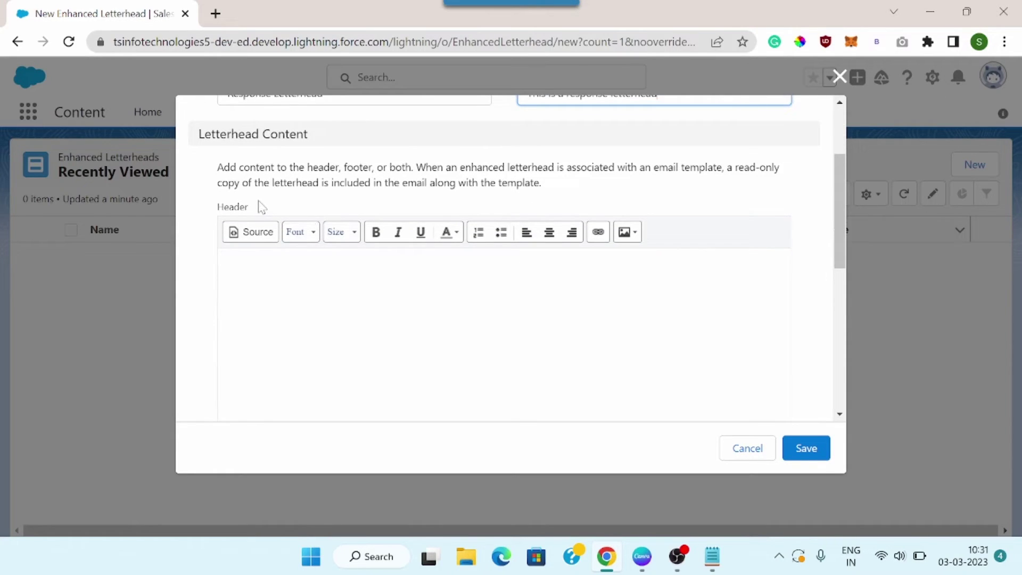
pyautogui.moveTo(217, 209); pyautogui.dragTo(251, 211)
pyautogui.scroll(-1, 251, 211)
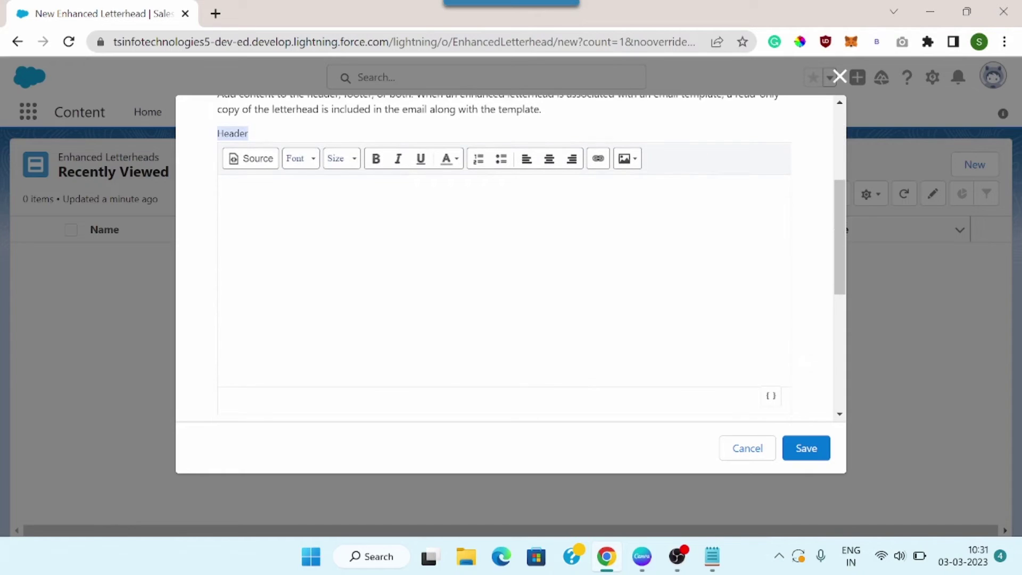
pyautogui.scroll(-3, 330, 271)
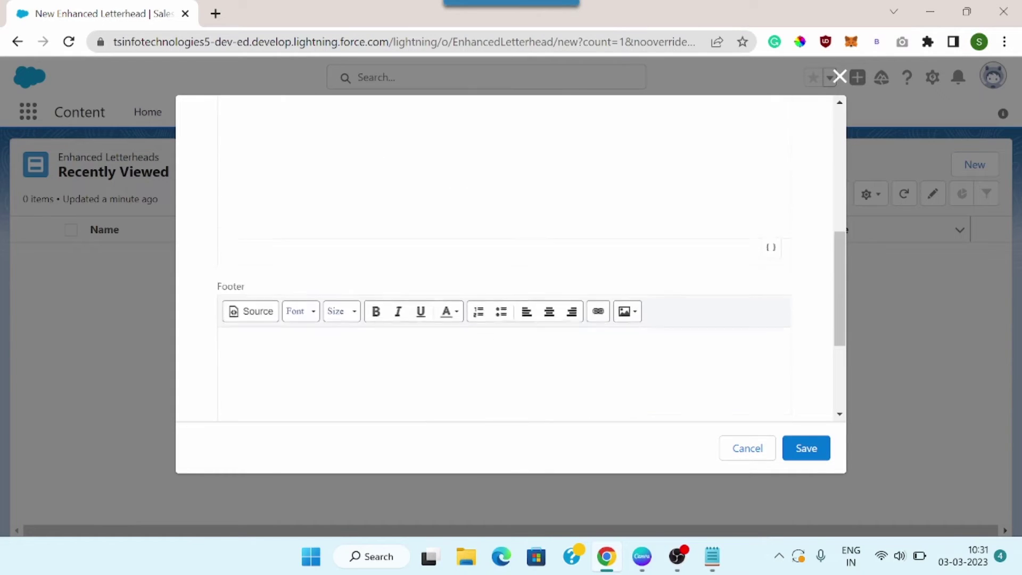
pyautogui.moveTo(217, 274); pyautogui.dragTo(256, 278)
pyautogui.scroll(-2, 260, 282)
pyautogui.scroll(-1, 351, 375)
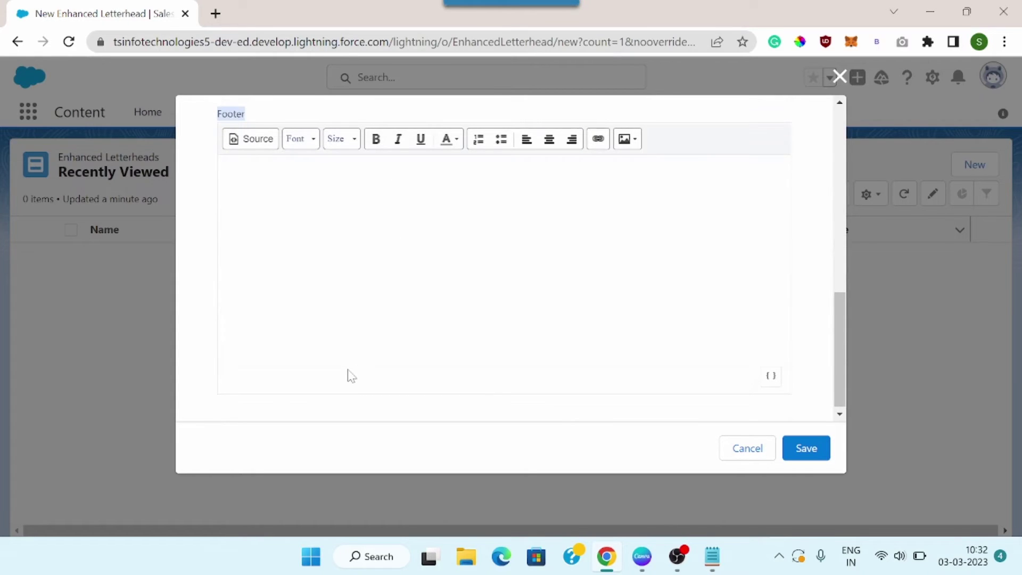
pyautogui.scroll(5, 349, 375)
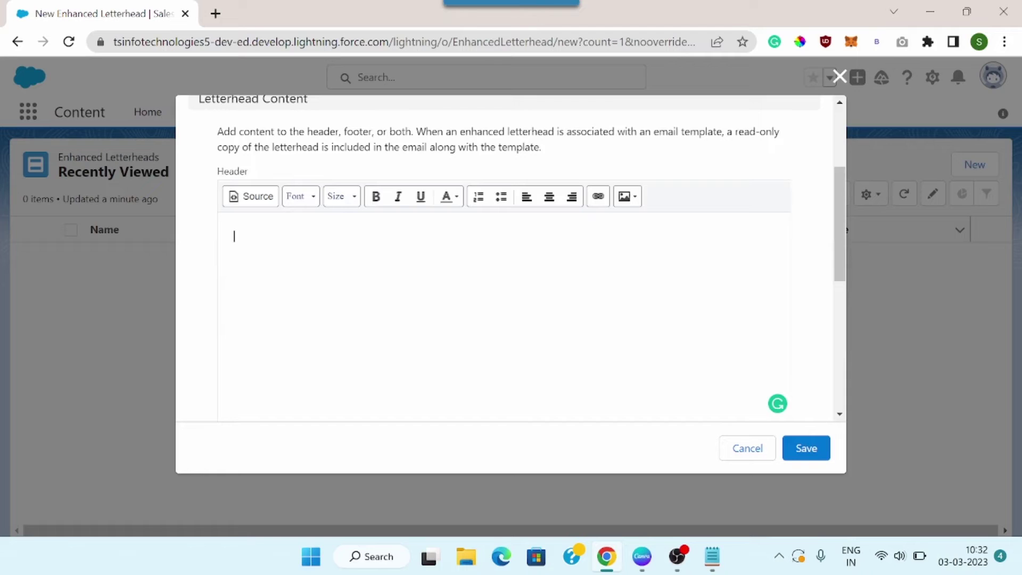
pyautogui.click(634, 198)
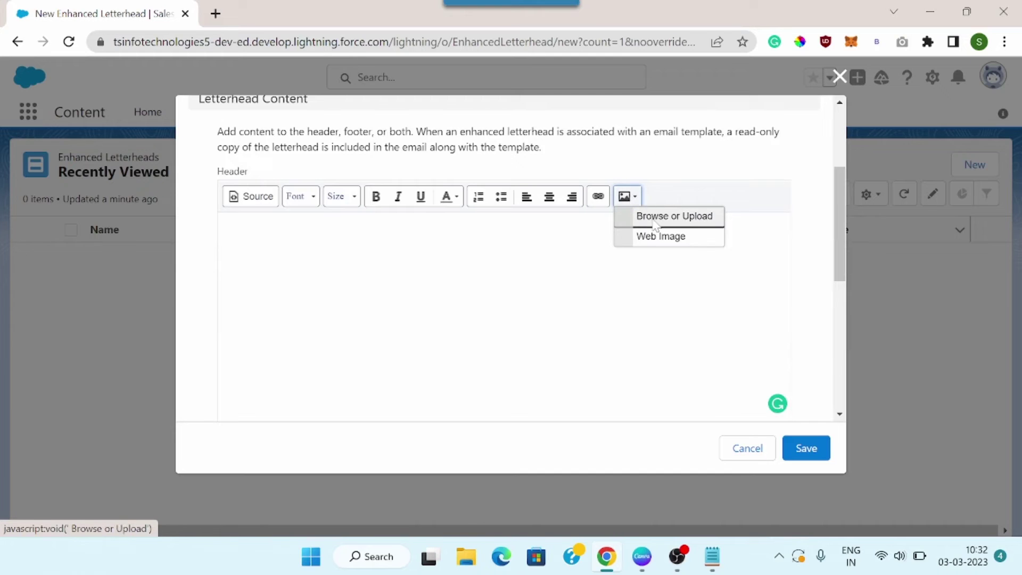
pyautogui.click(654, 219)
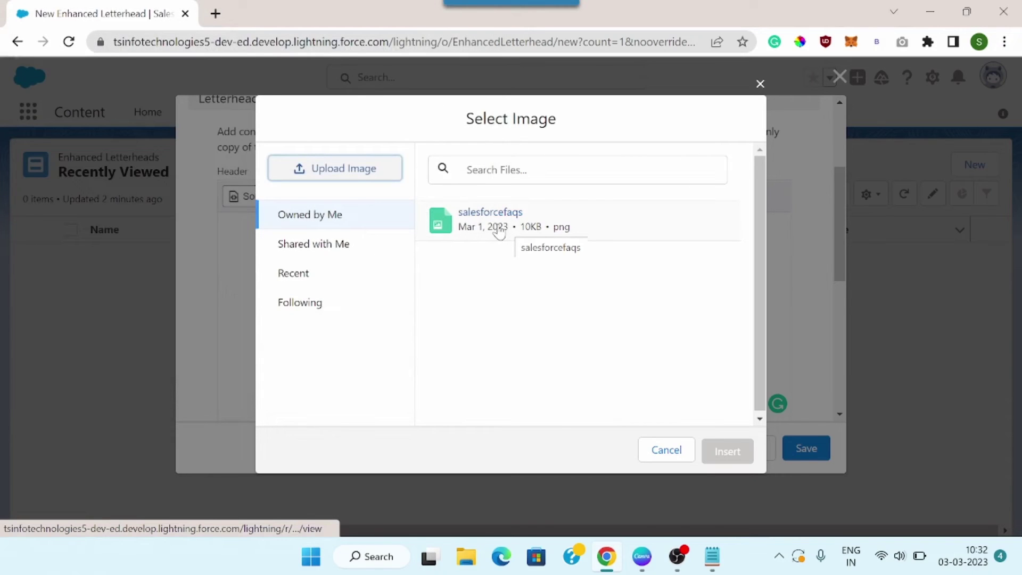
pyautogui.click(499, 232)
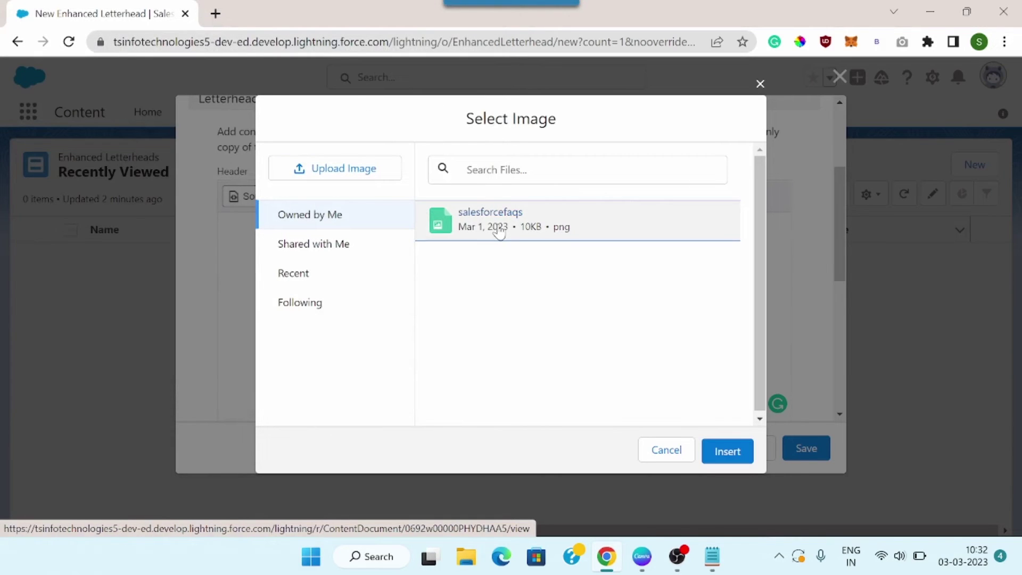
pyautogui.click(725, 451)
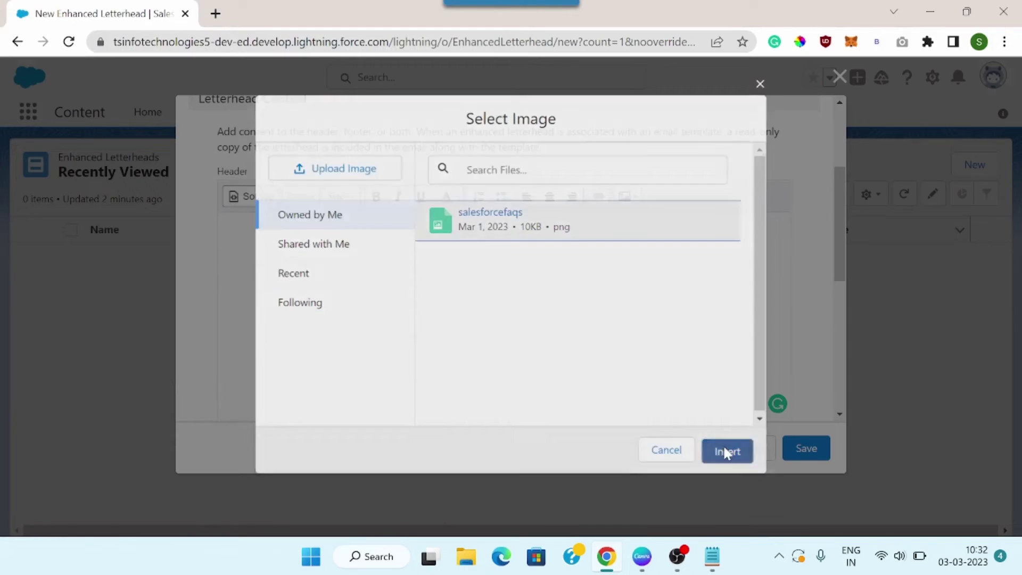
pyautogui.click(418, 229)
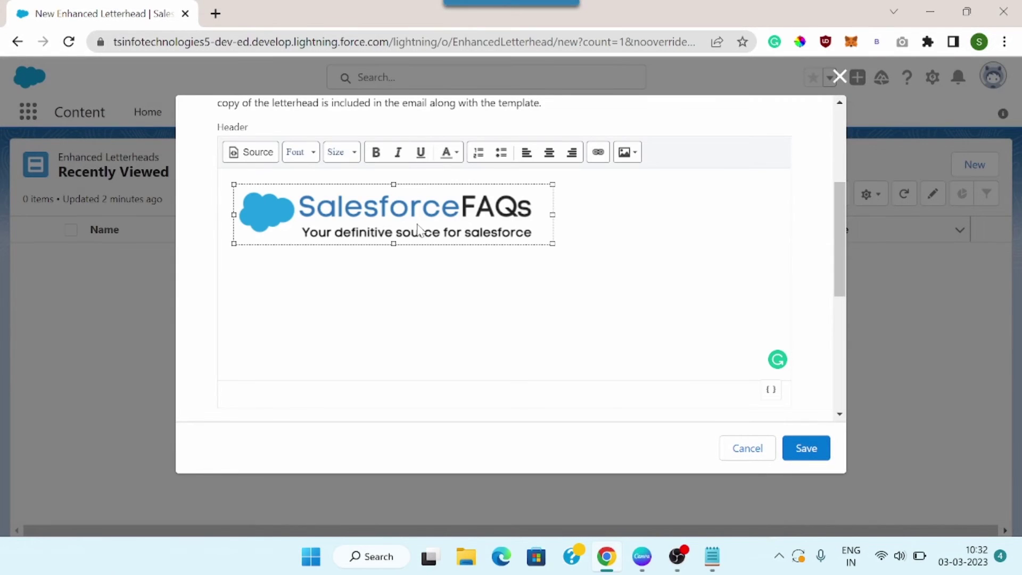
# - Center the logo and paste the phone, e-mail and street address lines beneath it
pyautogui.click(549, 153)
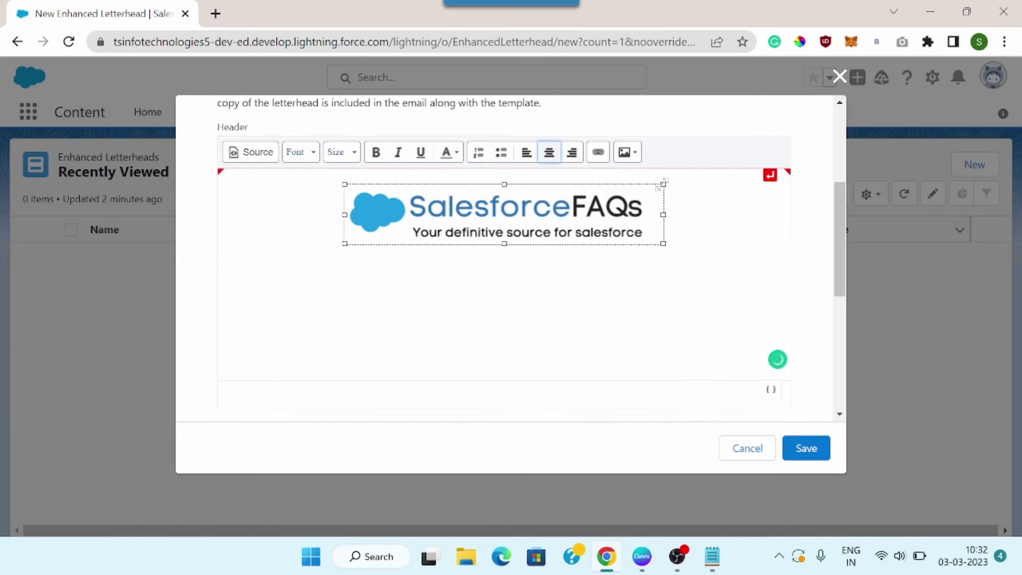
pyautogui.moveTo(663, 183); pyautogui.dragTo(640, 187)
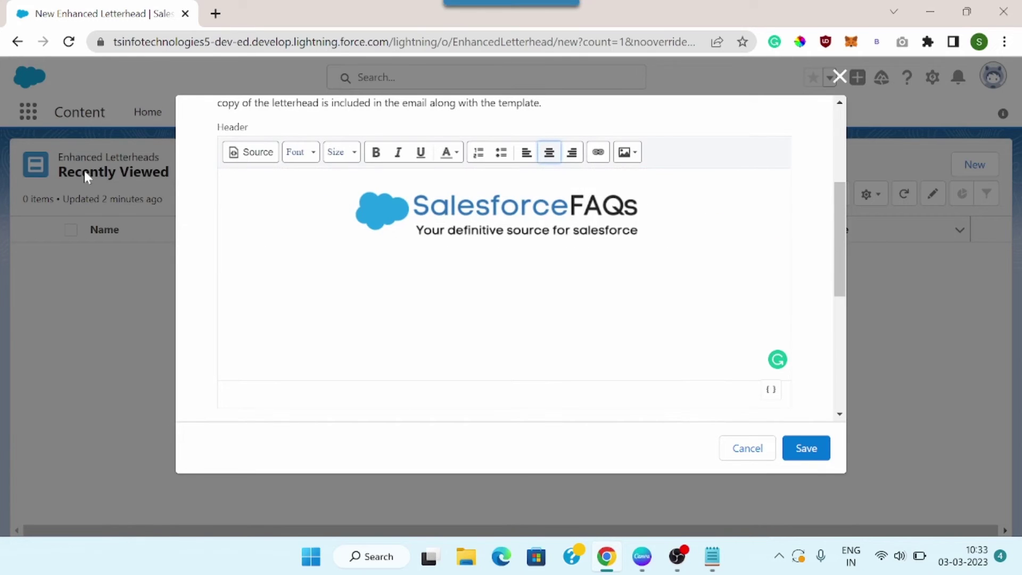
pyautogui.hotkey('ctrl', 'v')
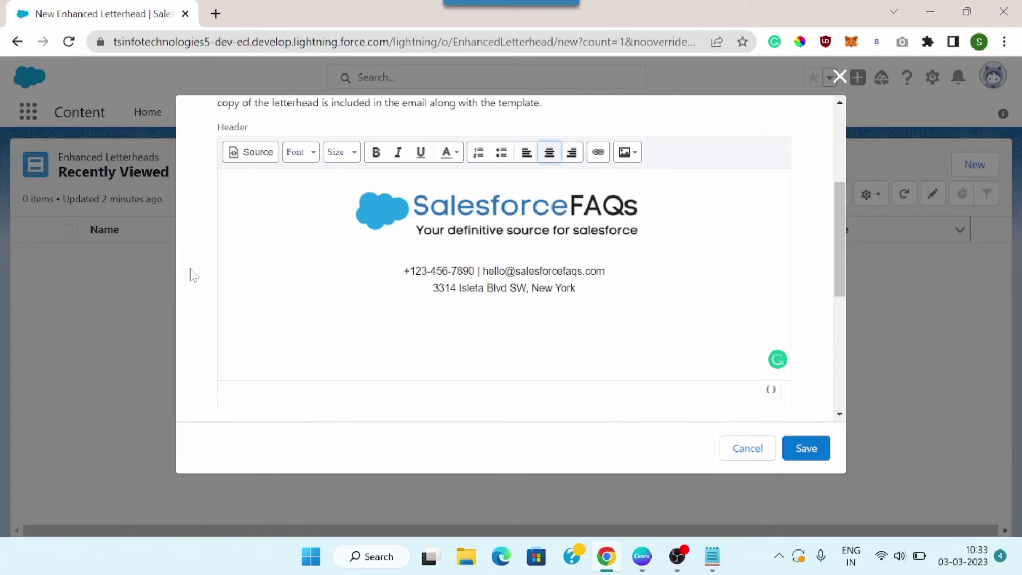
pyautogui.scroll(-5, 205, 282)
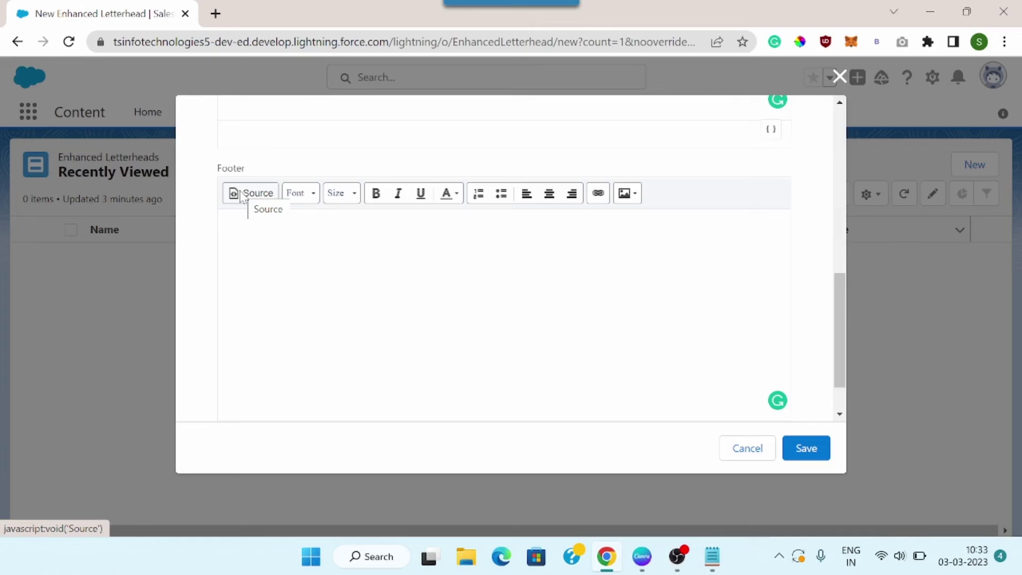
# - In the Footer HTML source, place the contact line between two <hr /> rules
pyautogui.click(241, 195)
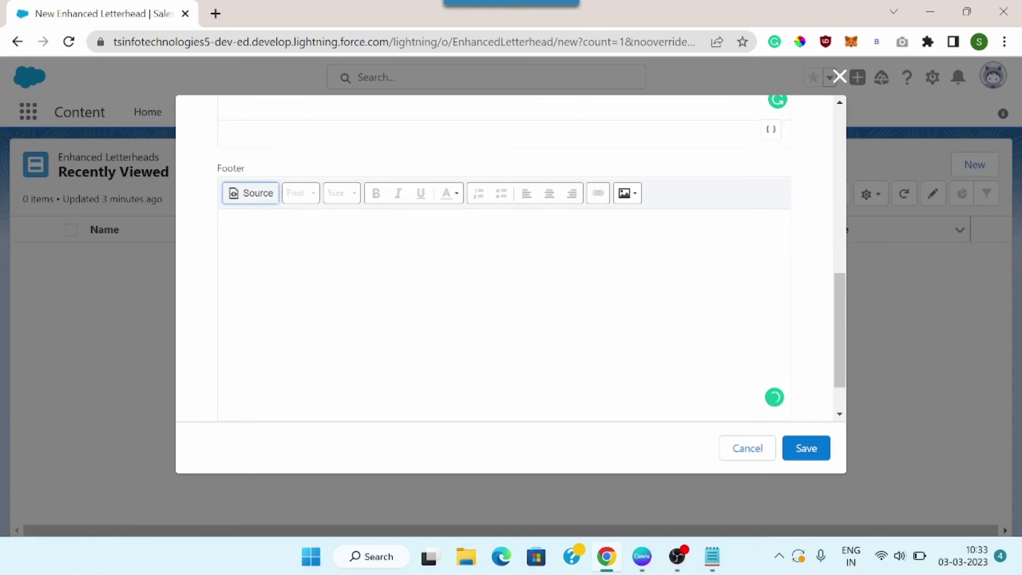
pyautogui.write('<hr />')
pyautogui.click(250, 195)
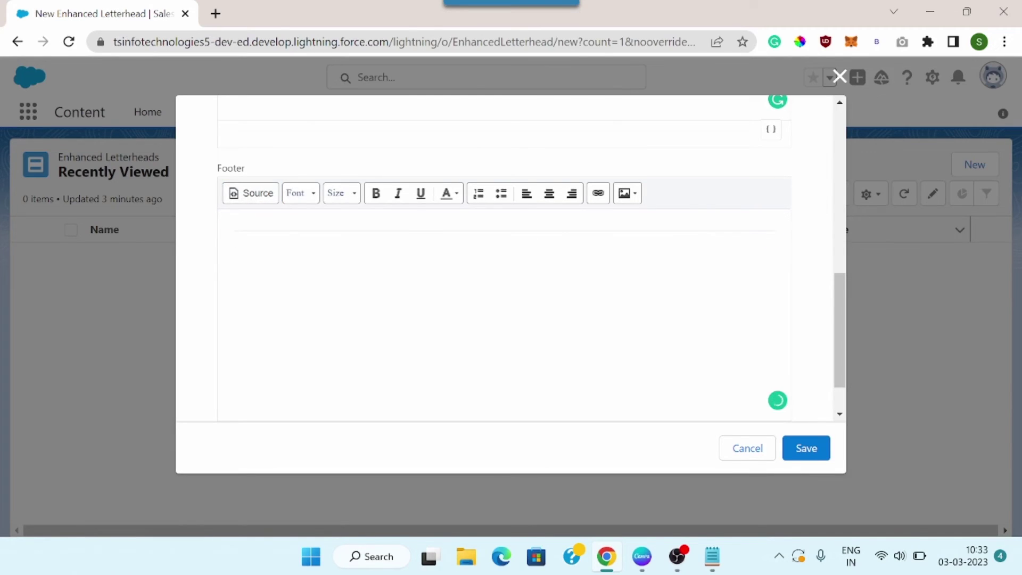
pyautogui.hotkey('ctrl', 'v')
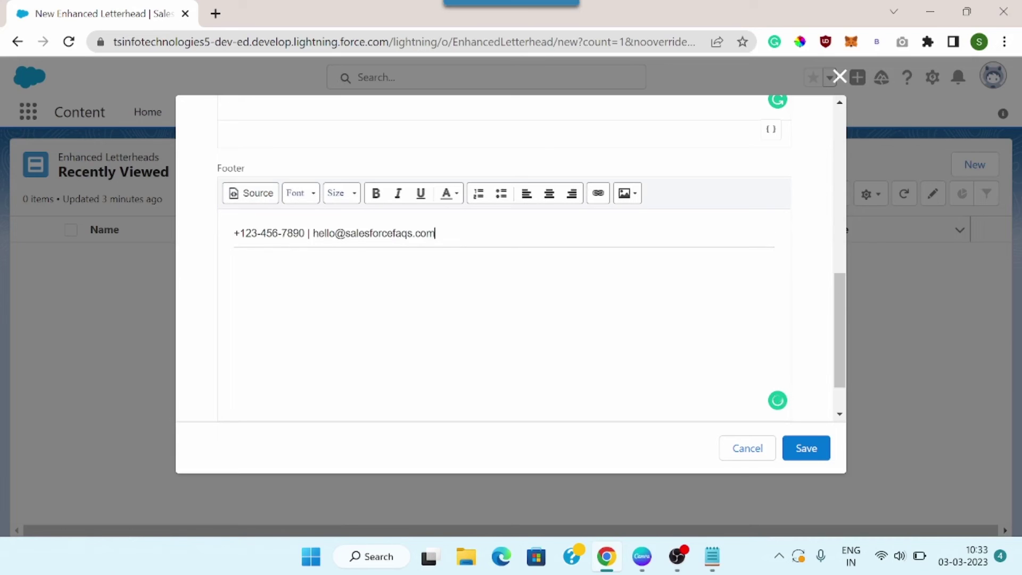
pyautogui.hotkey('ctrl', 'z')
pyautogui.click(250, 192)
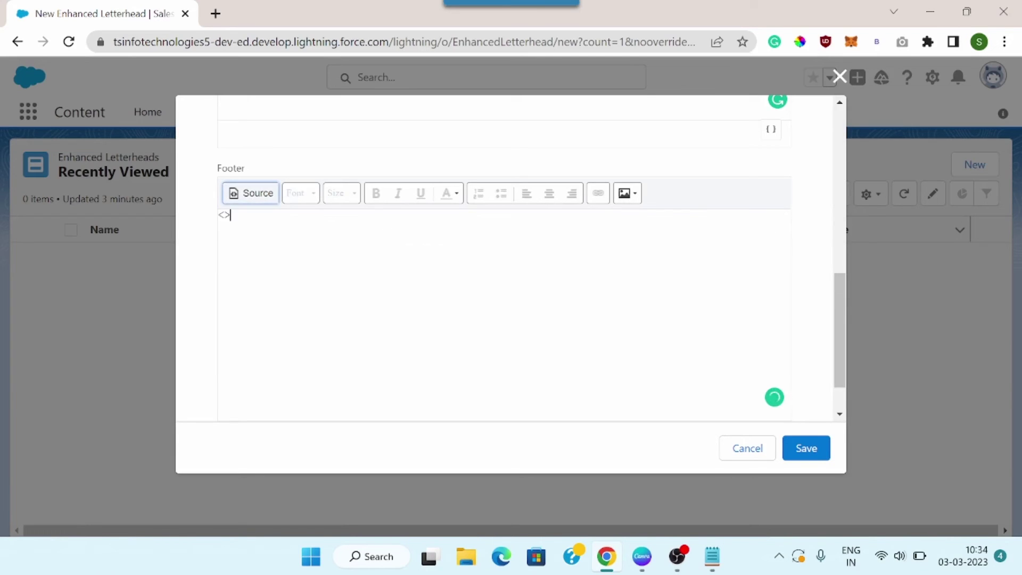
pyautogui.write('hr /')
pyautogui.press('Return')
pyautogui.press('Return')
pyautogui.write('<hr />')
pyautogui.hotkey('ctrl', 'v')
pyautogui.click(250, 192)
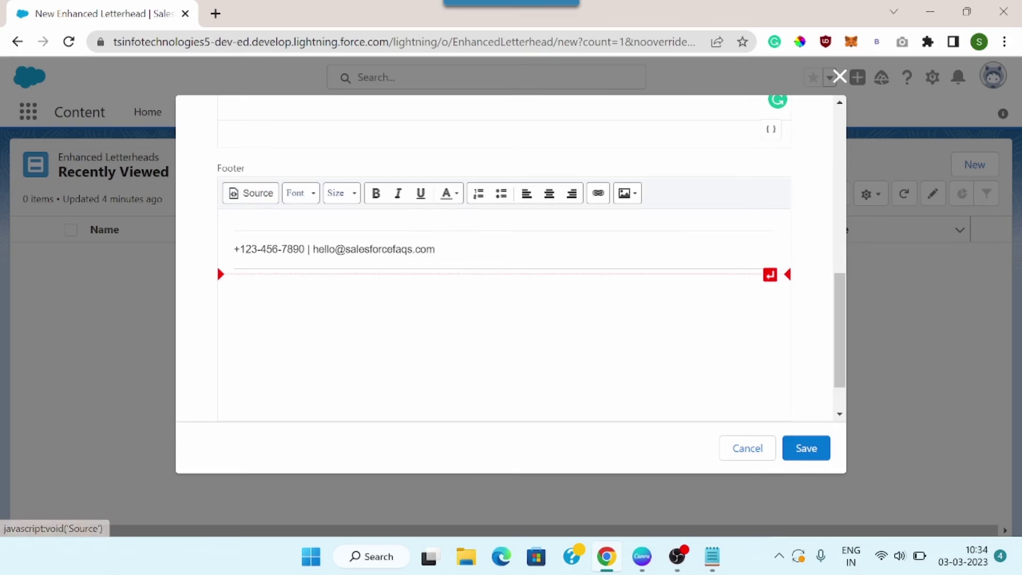
# - Add a style attribute to the footer contact paragraph's <p> tag in the source
pyautogui.click(372, 249)
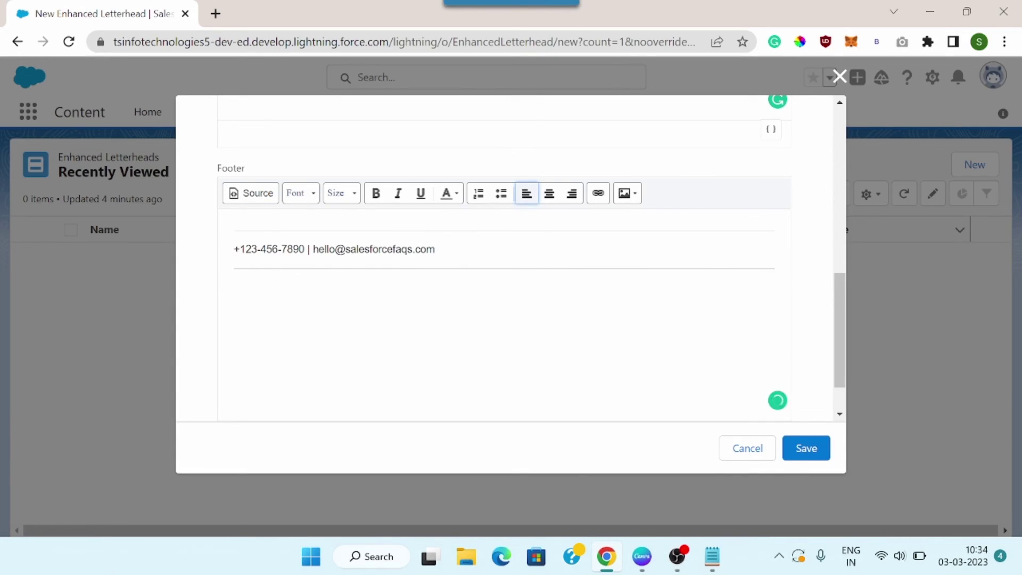
pyautogui.click(264, 194)
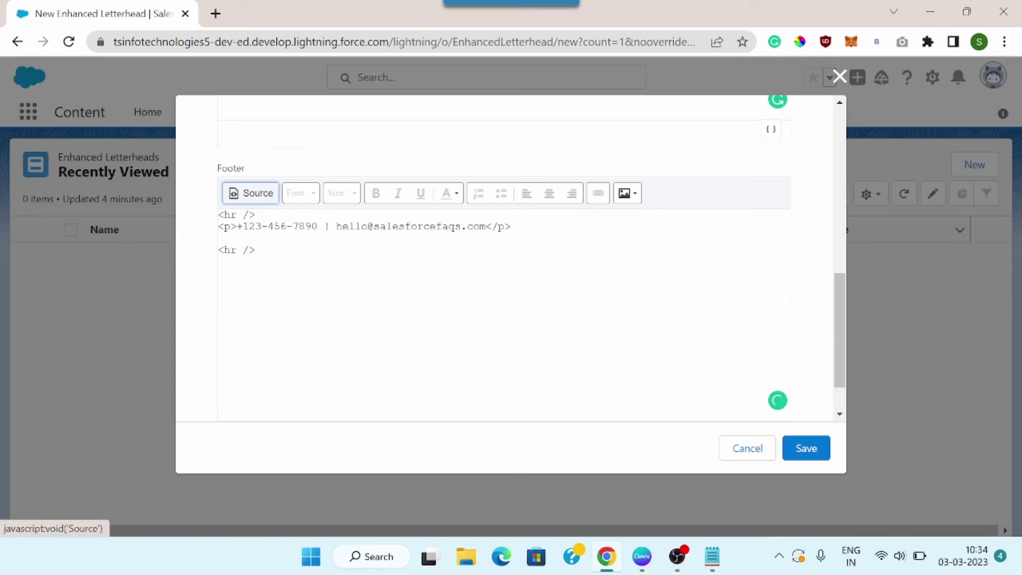
pyautogui.click(237, 227)
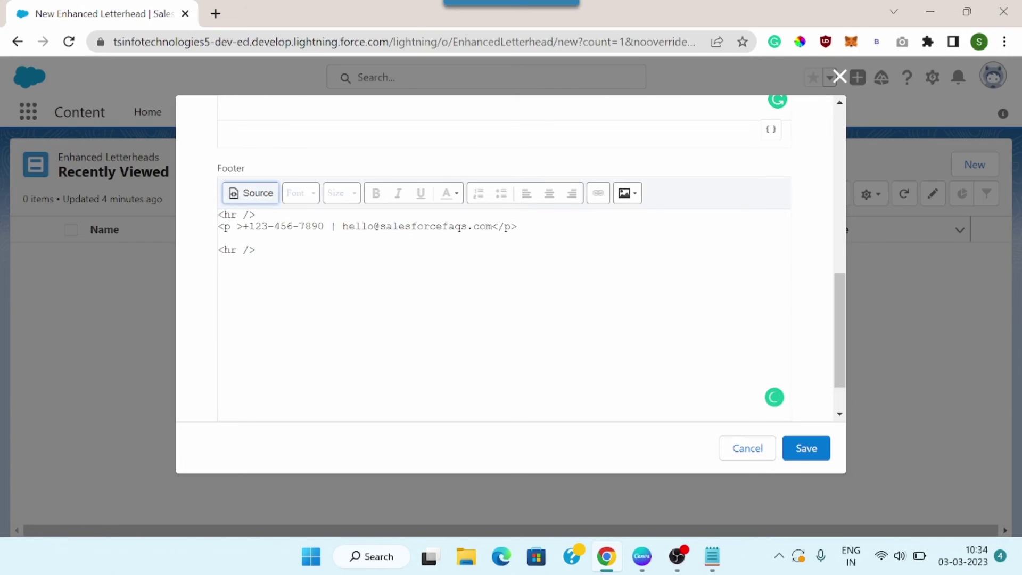
pyautogui.write('styple')
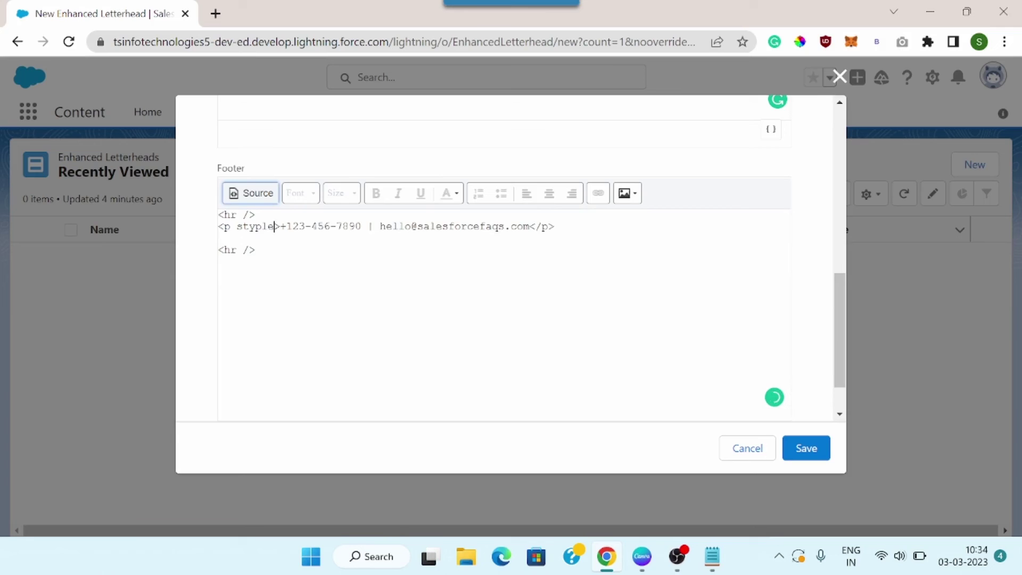
pyautogui.click(251, 192)
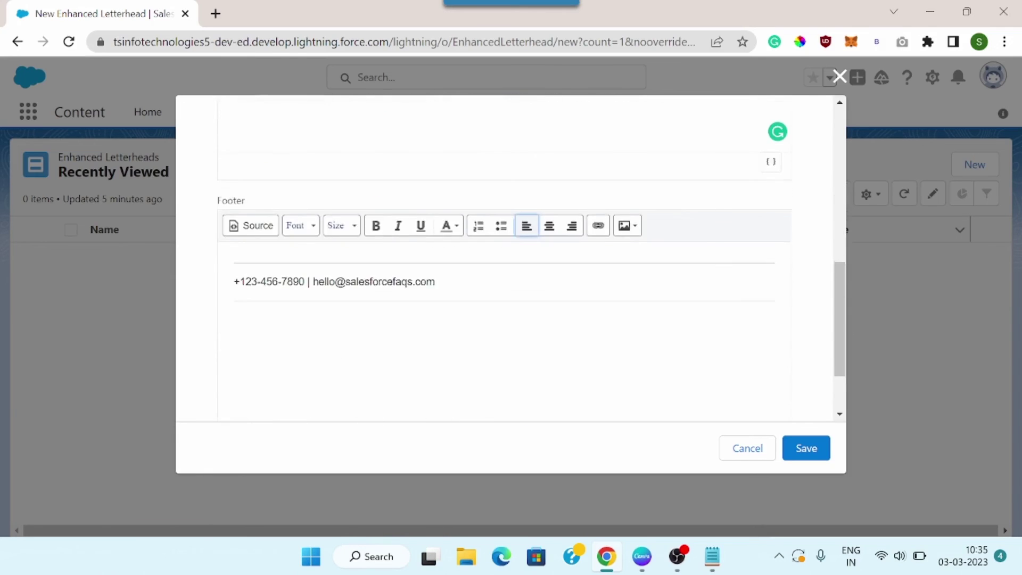
# - Save Response Letterhead and review its logo header and ruled footer on the record page
pyautogui.scroll(-2, 506, 319)
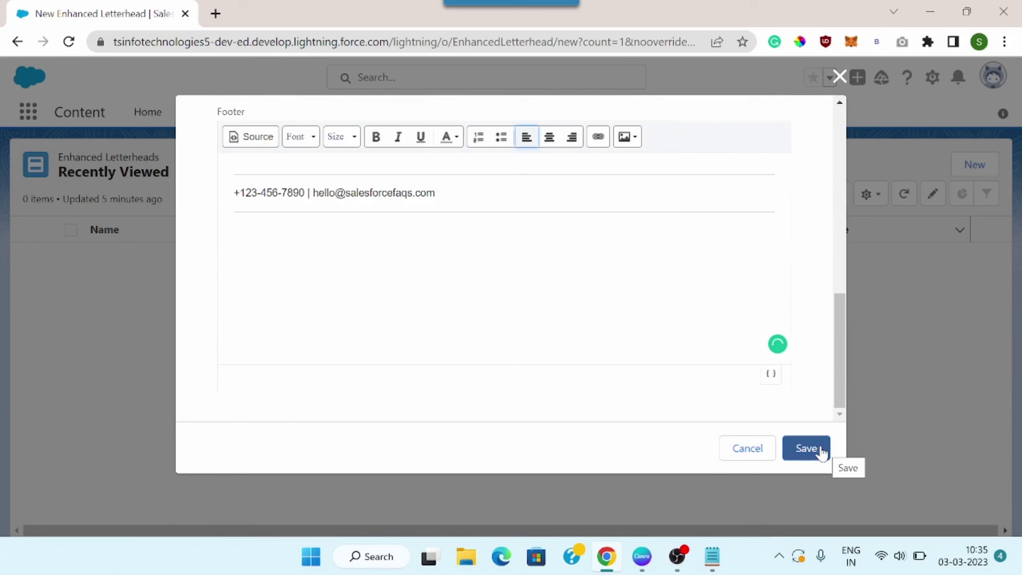
pyautogui.click(822, 450)
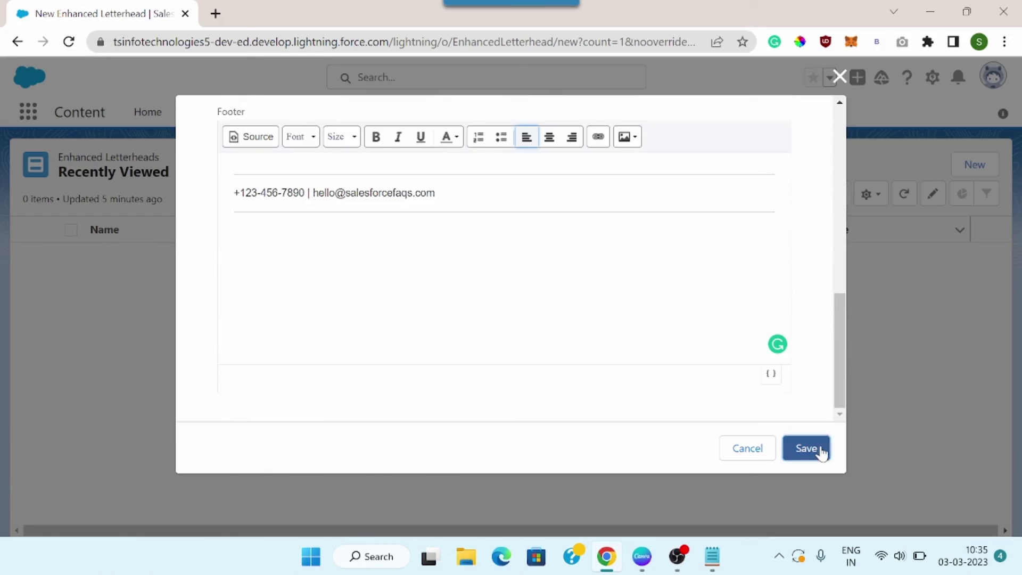
pyautogui.scroll(-2, 331, 327)
pyautogui.scroll(-3, 331, 328)
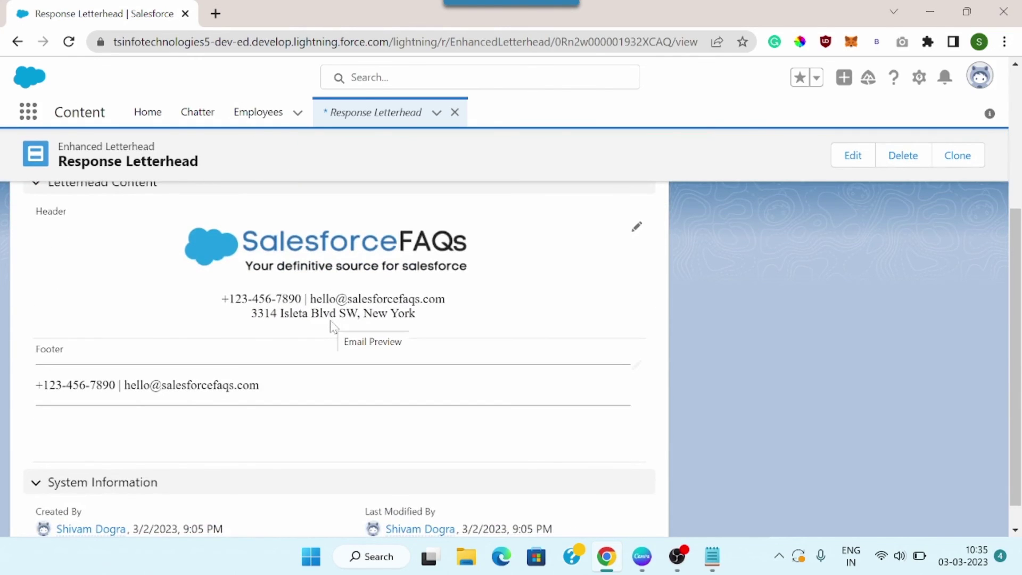
pyautogui.scroll(1, 331, 328)
pyautogui.scroll(-2, 331, 327)
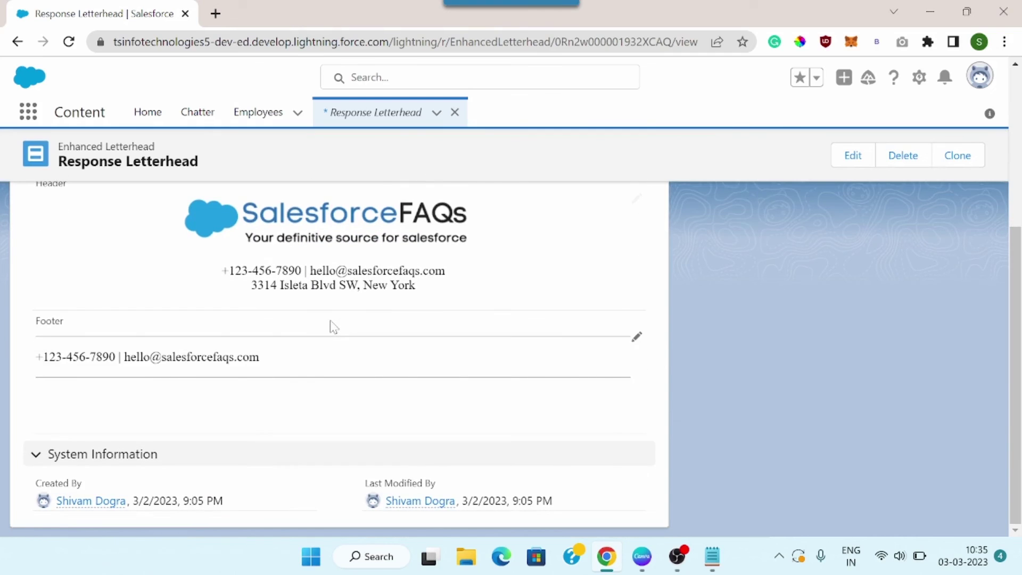